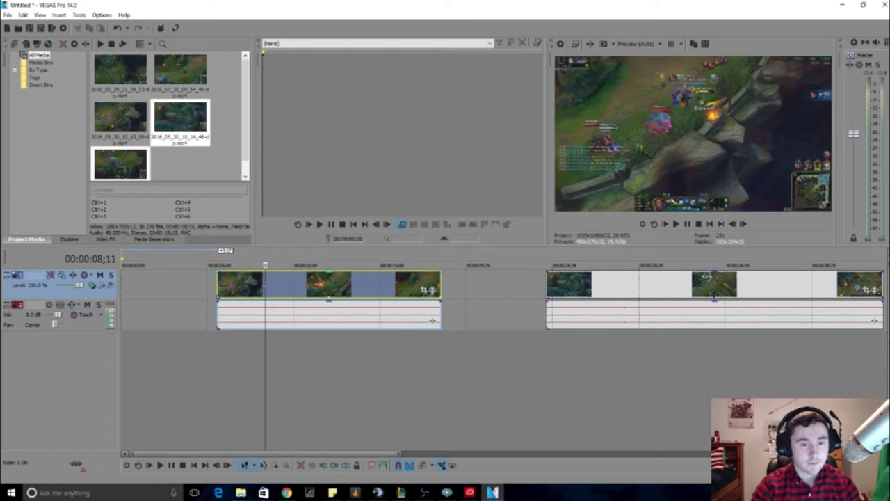
- Split the first clip at the playhead and delete its short leading piece
key(s)
click(242, 285)
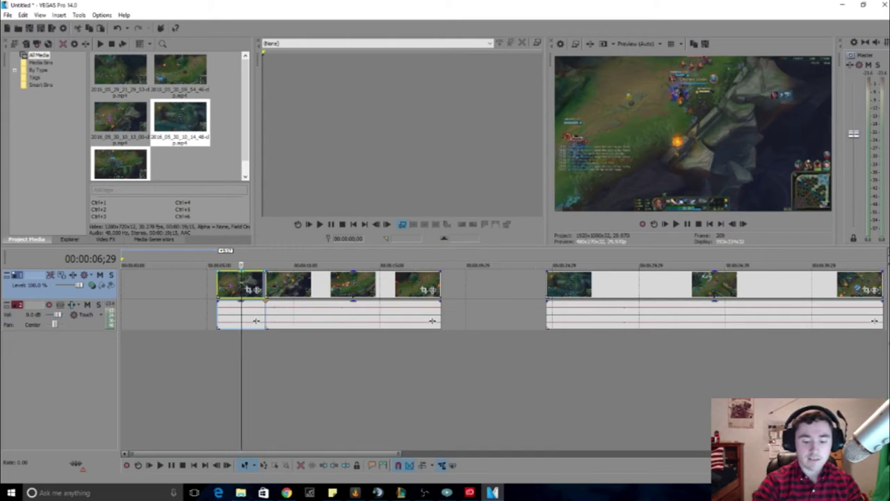
key(Delete)
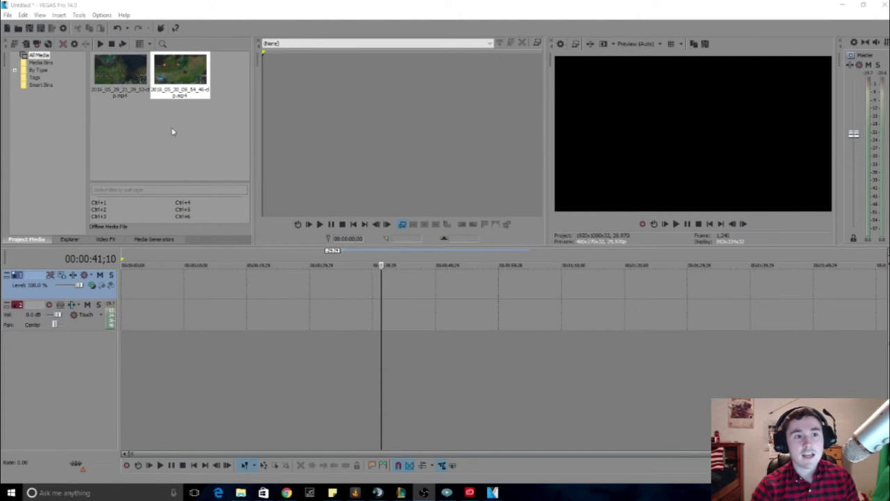
- Select the first clip in Project Media
click(119, 77)
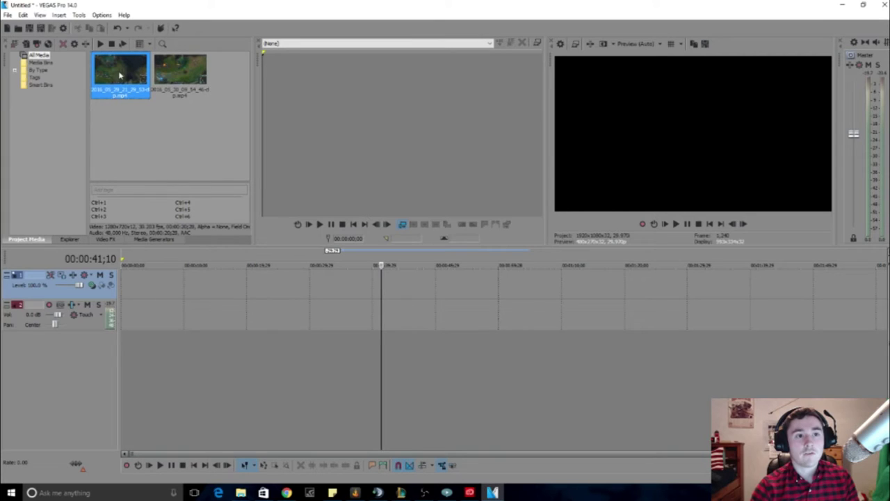
- Open three League of Legends clips from Plays.tv end-to-end on the timeline, answering the match-settings prompt
click(7, 15)
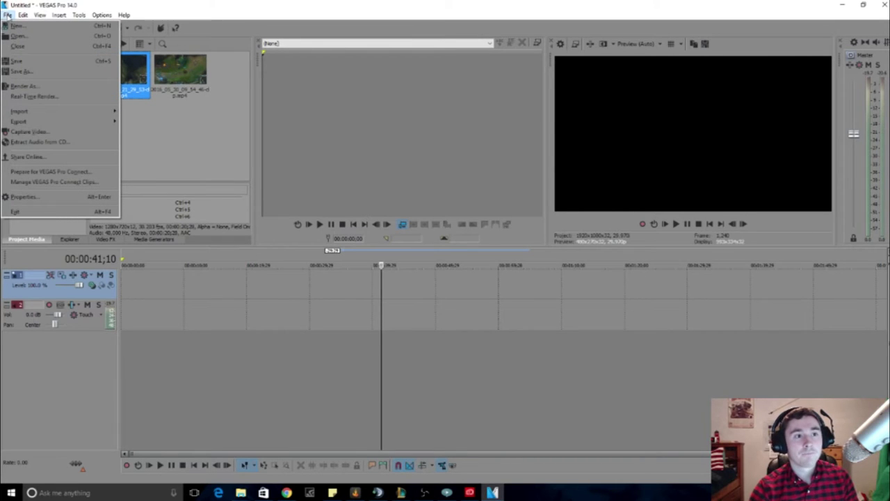
click(17, 36)
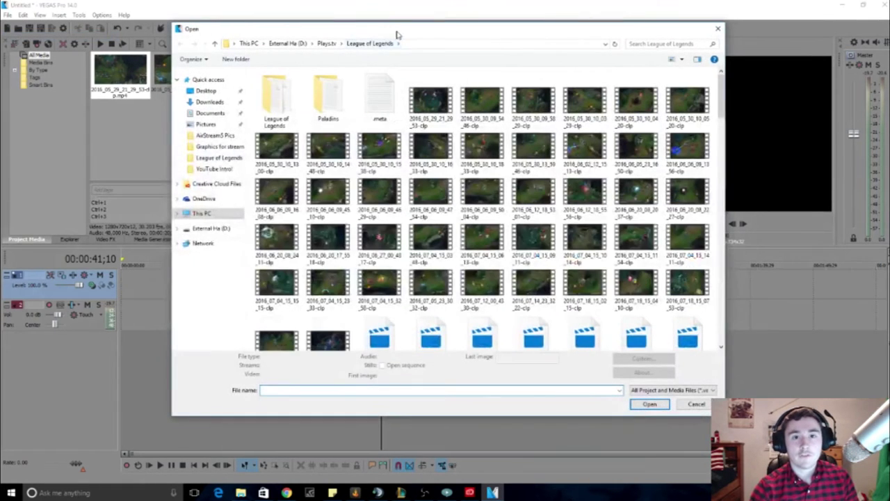
drag(397, 35, 376, 31)
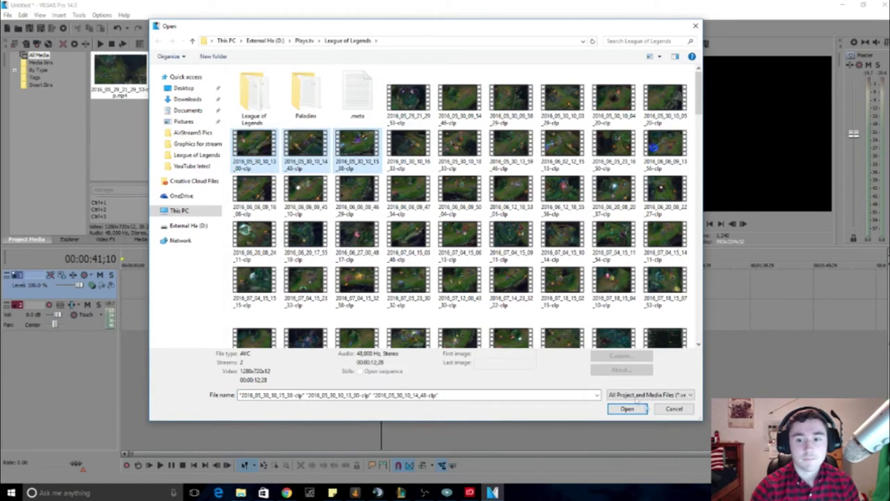
click(627, 409)
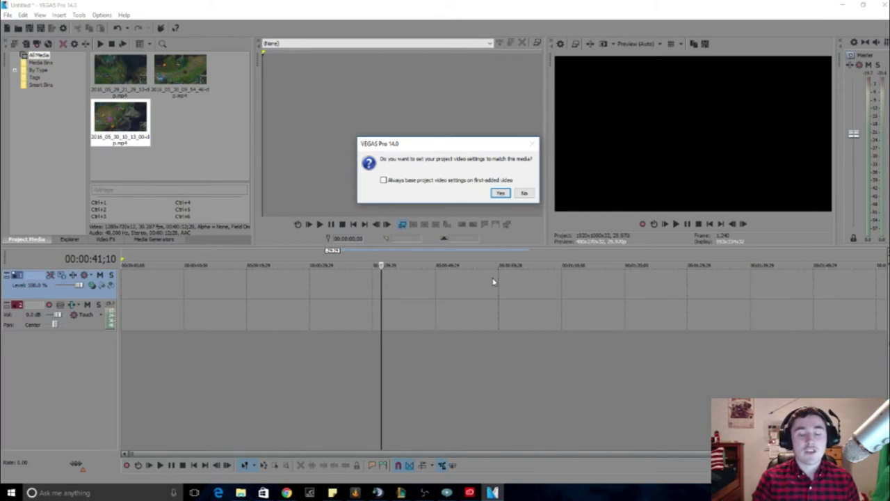
click(525, 192)
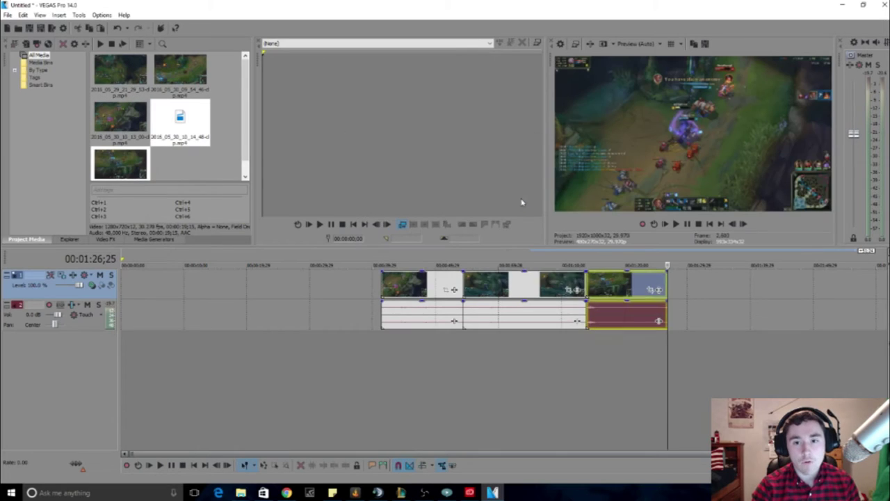
click(505, 288)
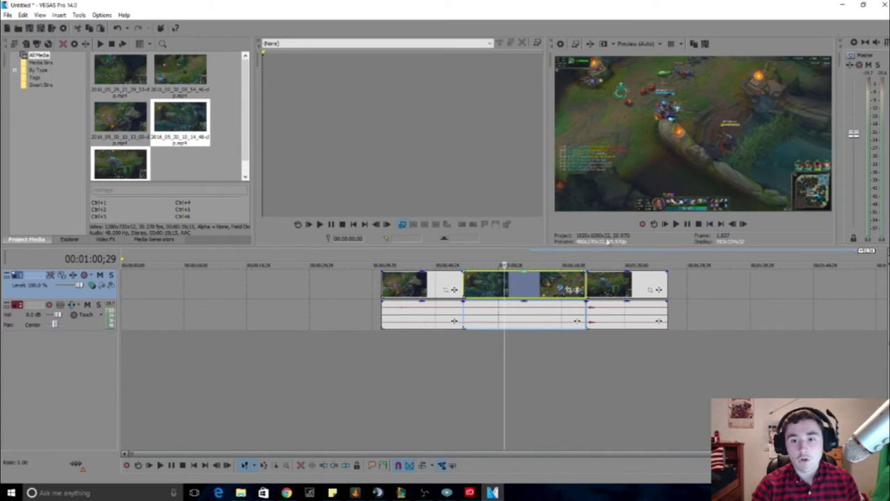
click(8, 15)
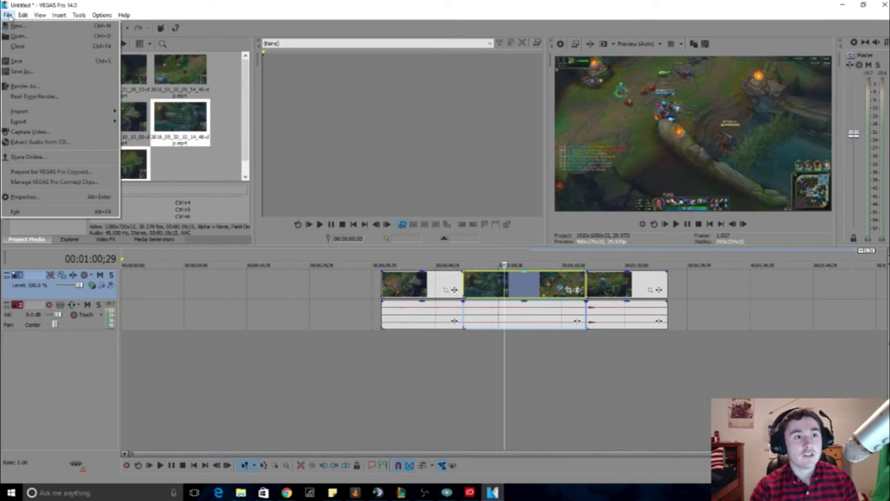
click(25, 196)
drag(413, 73, 393, 68)
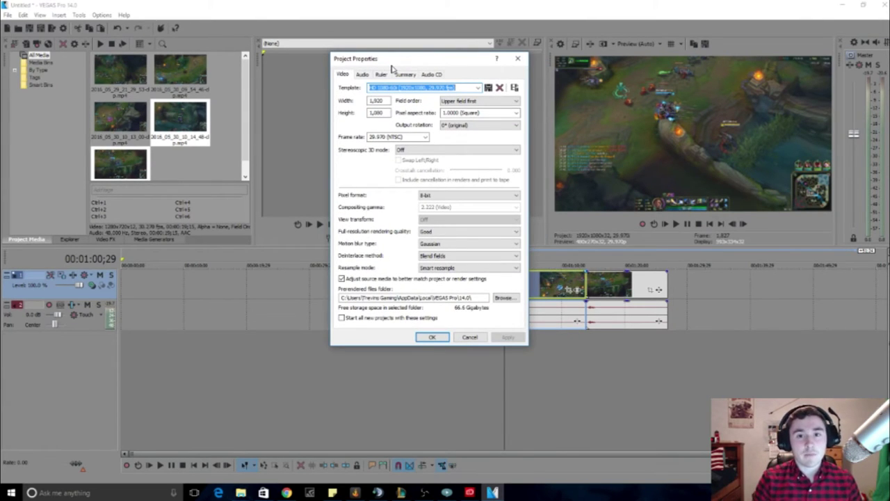
drag(392, 69, 389, 65)
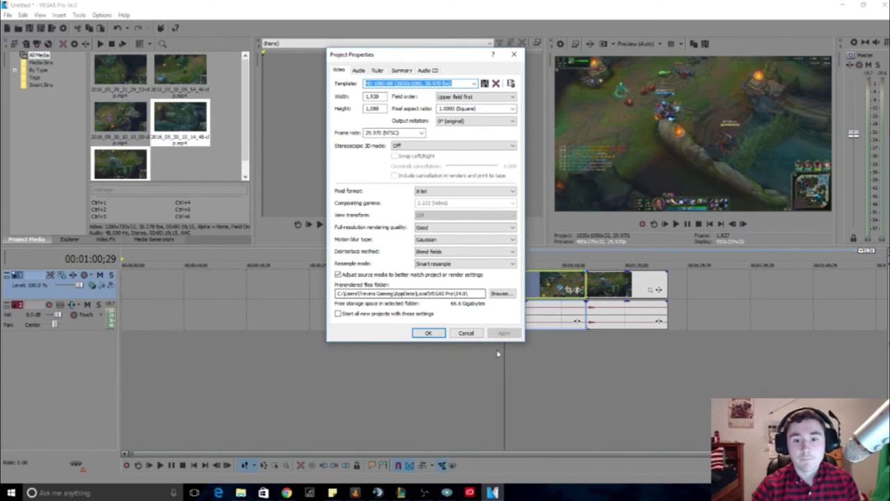
click(472, 82)
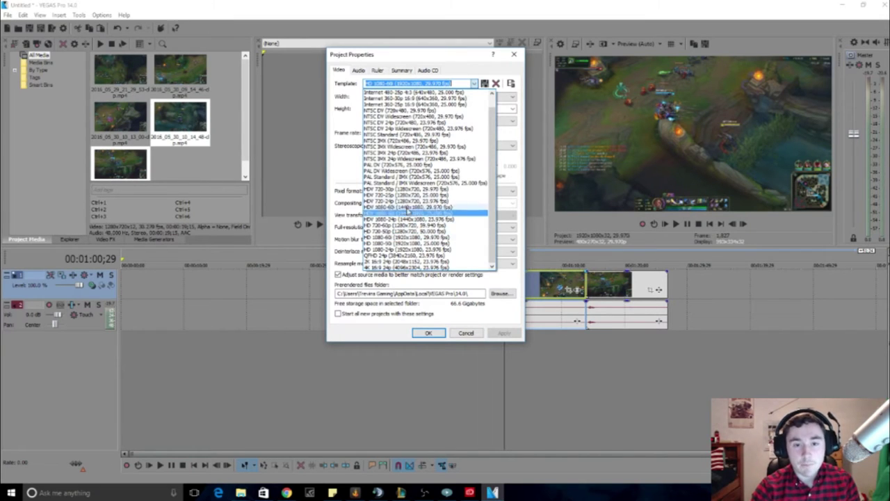
click(375, 85)
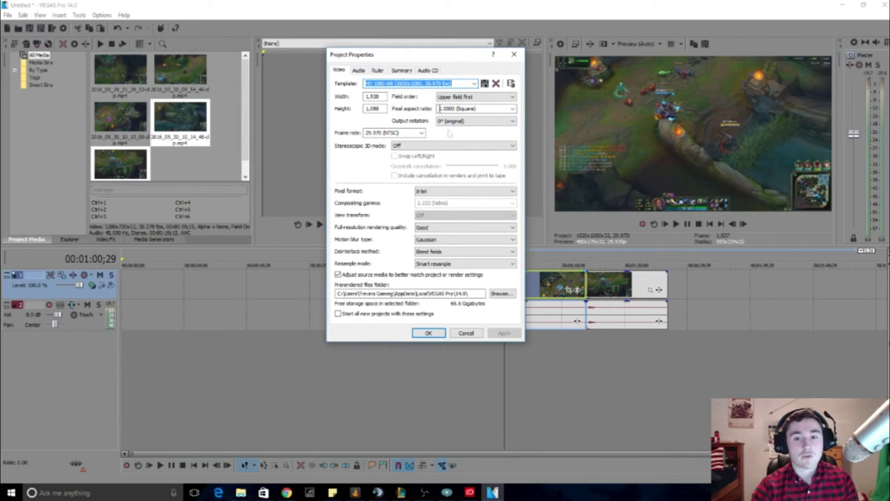
- Close Project Properties and move the clips to the timeline start, first near 00:00:05, leaving a gap
click(428, 333)
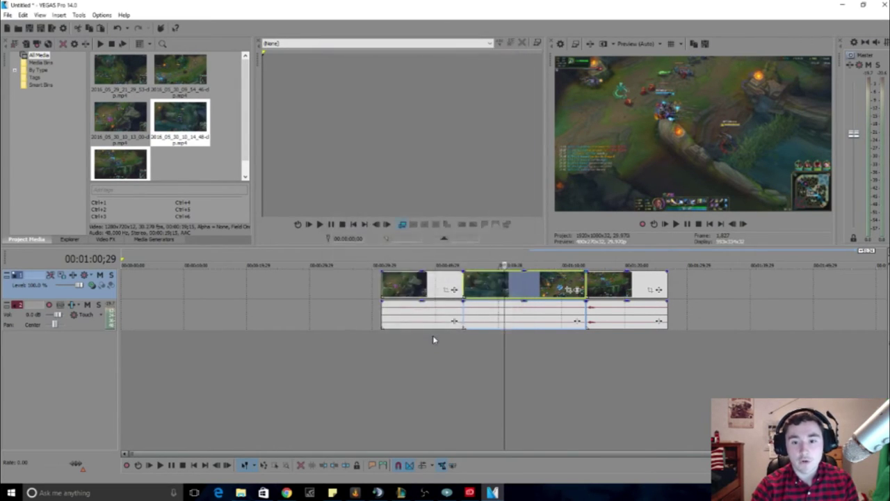
drag(400, 283, 137, 293)
drag(478, 289, 223, 295)
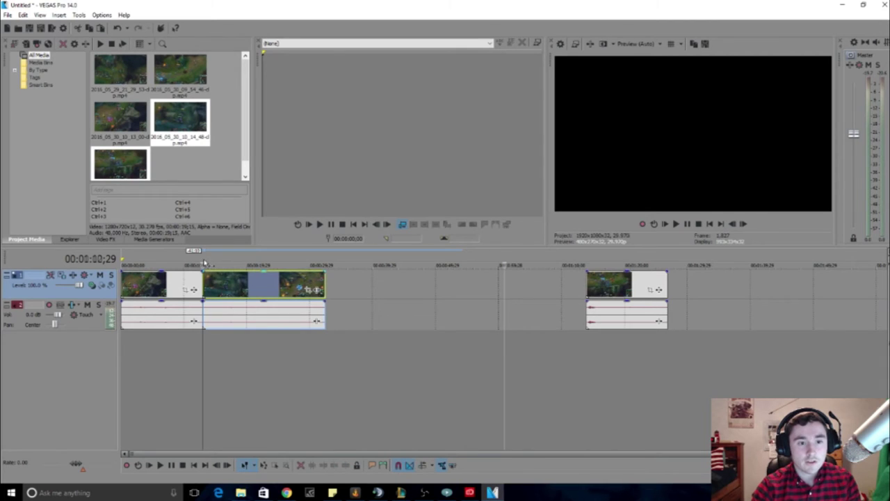
click(205, 263)
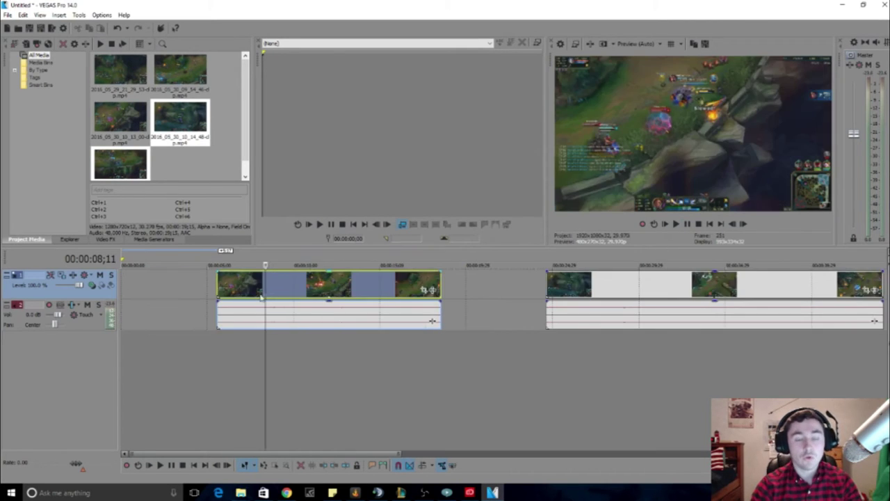
drag(263, 292, 338, 290)
drag(181, 299, 213, 299)
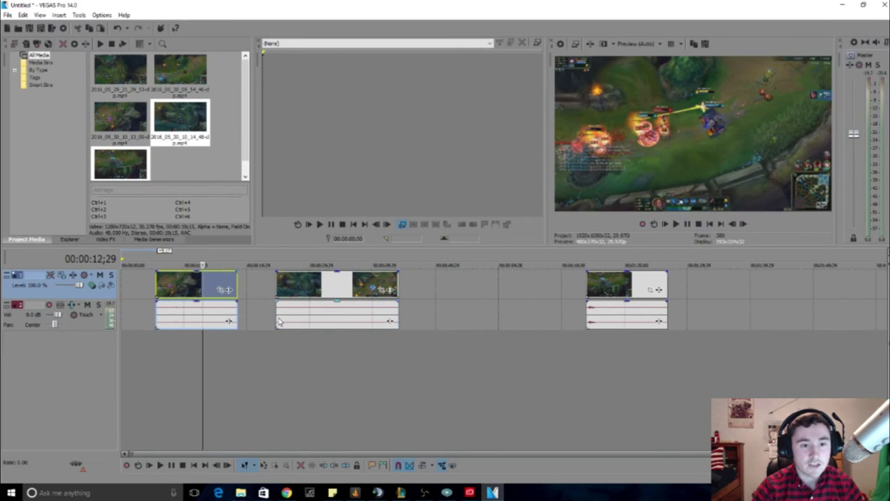
- Zoom in and play back the first clip from 00:00:05;17
scroll(277, 308, up, 2)
scroll(277, 308, up, 1)
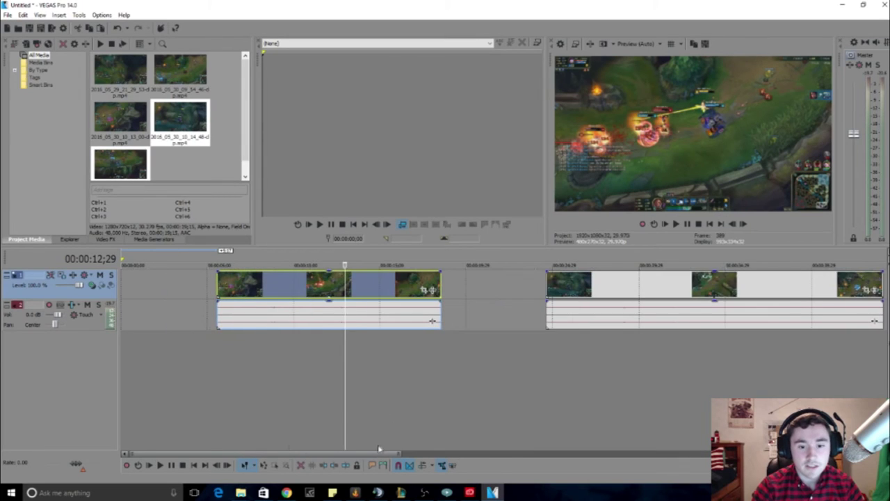
click(219, 261)
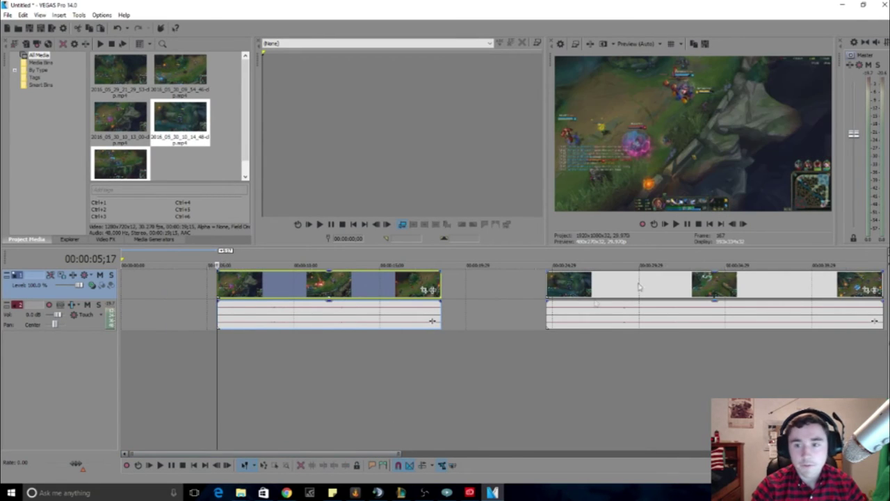
click(677, 224)
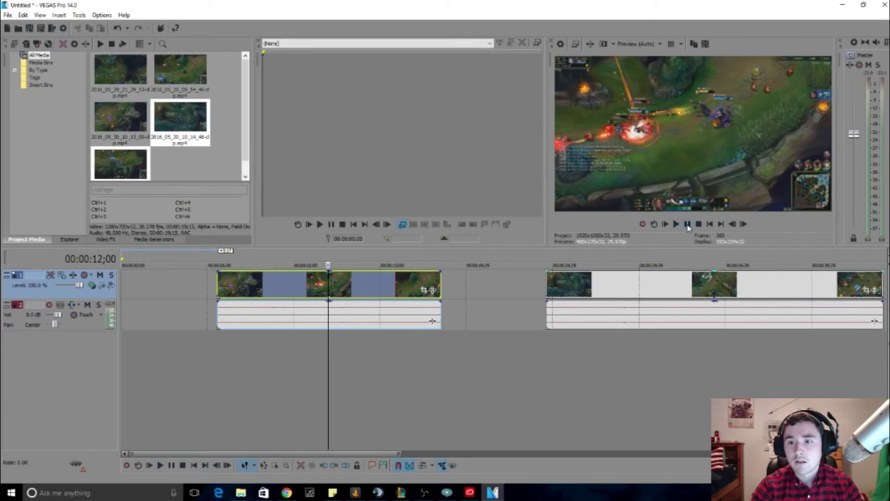
click(687, 223)
- Replay from 00:00:07;05, then split the first clip there and delete its opening piece with audio
click(698, 223)
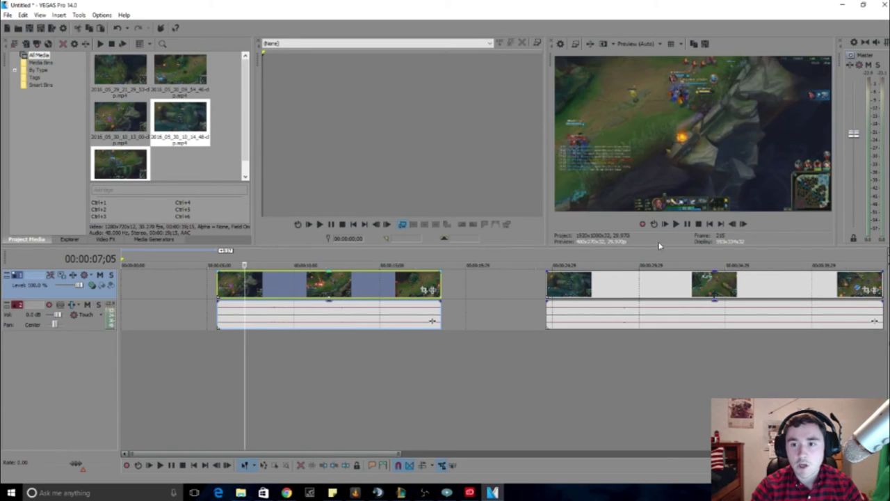
click(688, 224)
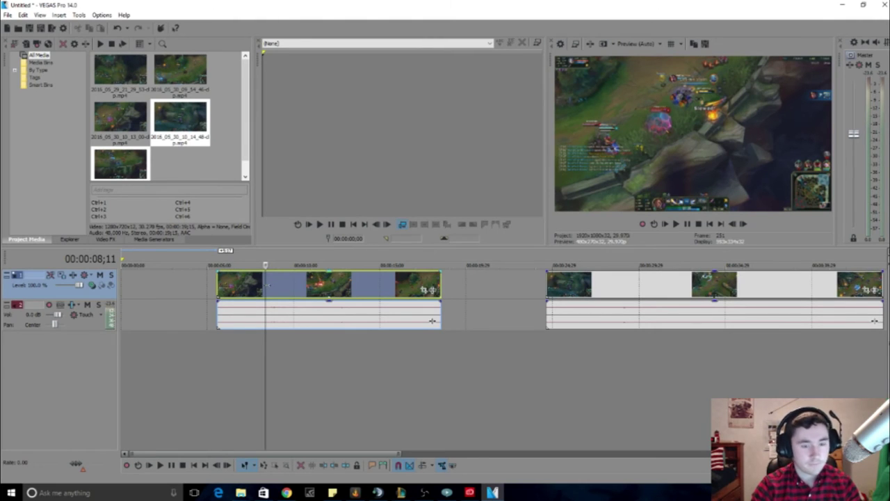
key(s)
click(242, 286)
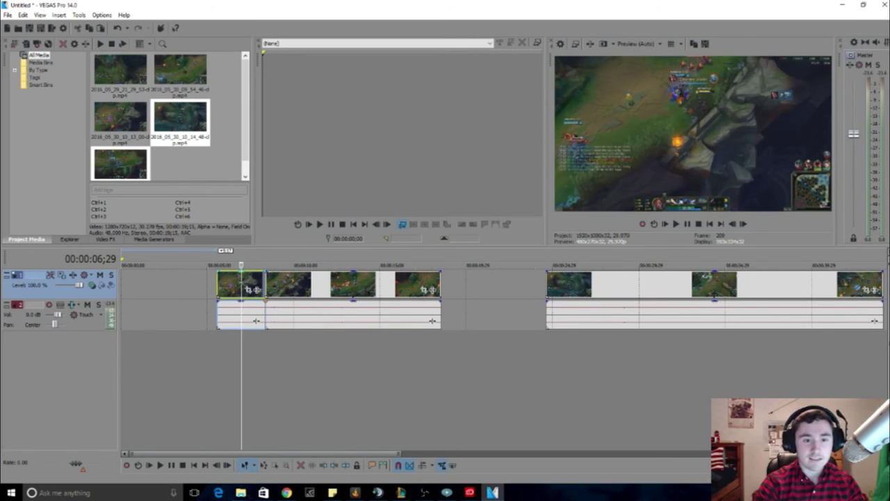
key(Delete)
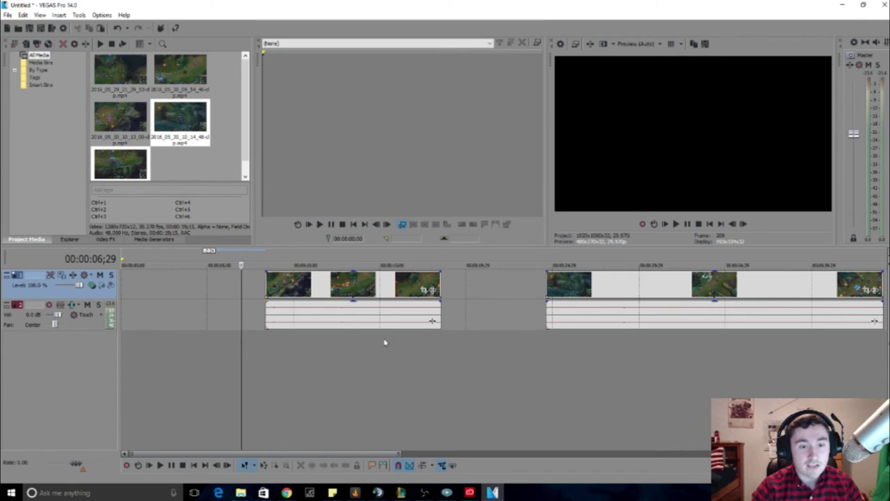
- Give the first clip a fade-in of about 00:00:00;06 and play it from its start
scroll(432, 321, up, 5)
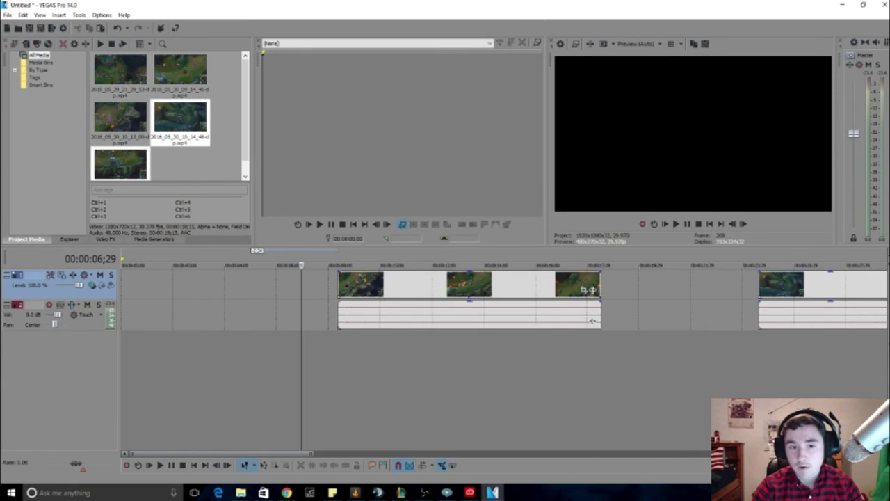
drag(218, 454, 250, 453)
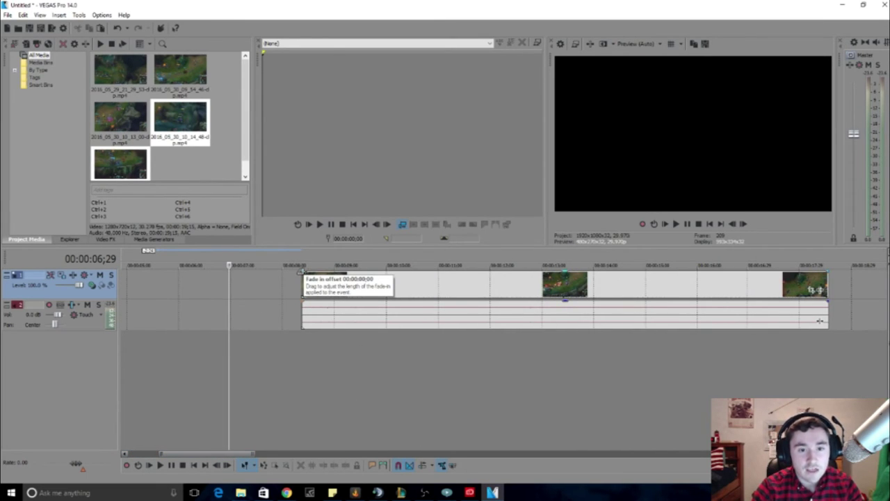
click(302, 272)
drag(303, 272, 320, 271)
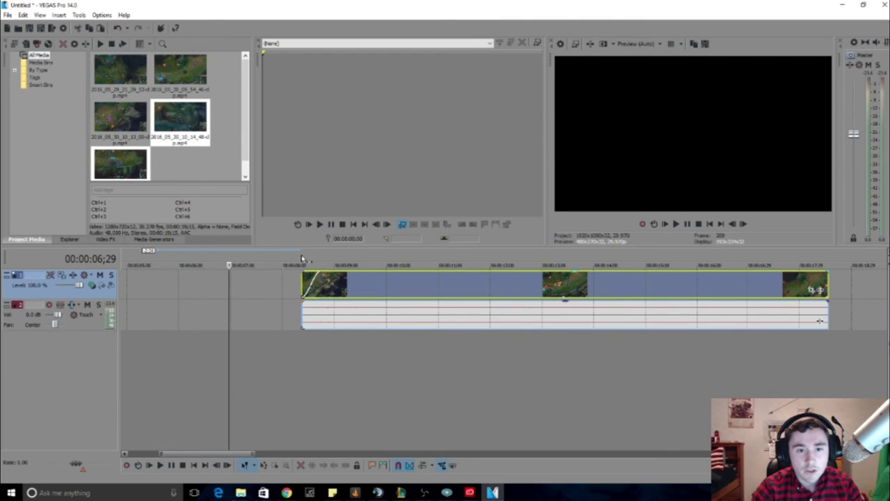
click(302, 258)
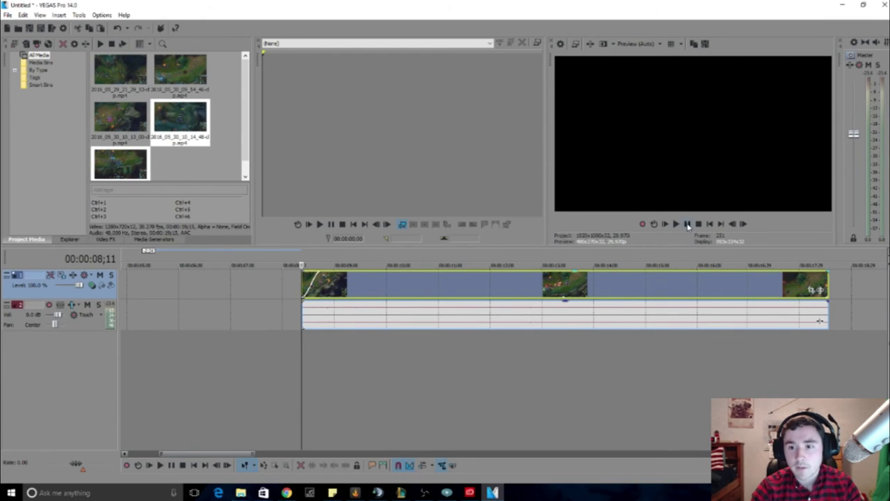
click(687, 224)
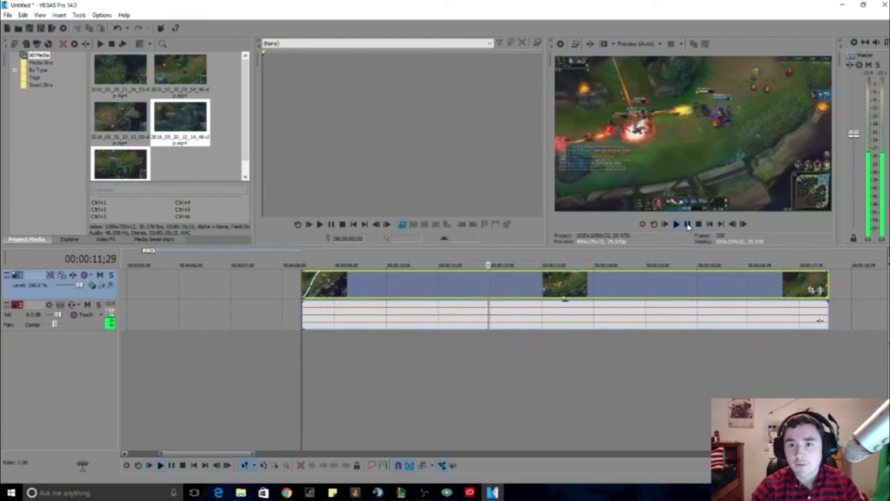
- Cut the first clip's tail off at 00:00:13;10 and add a fade-out at its end
click(559, 296)
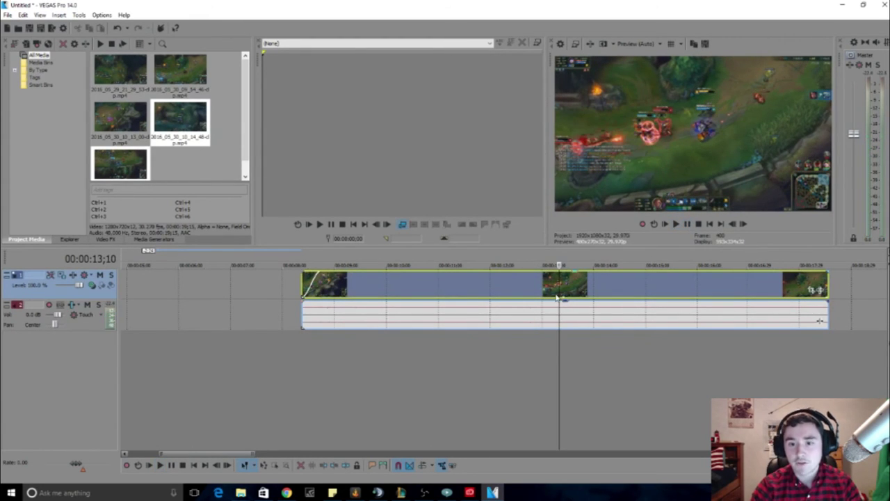
key(s)
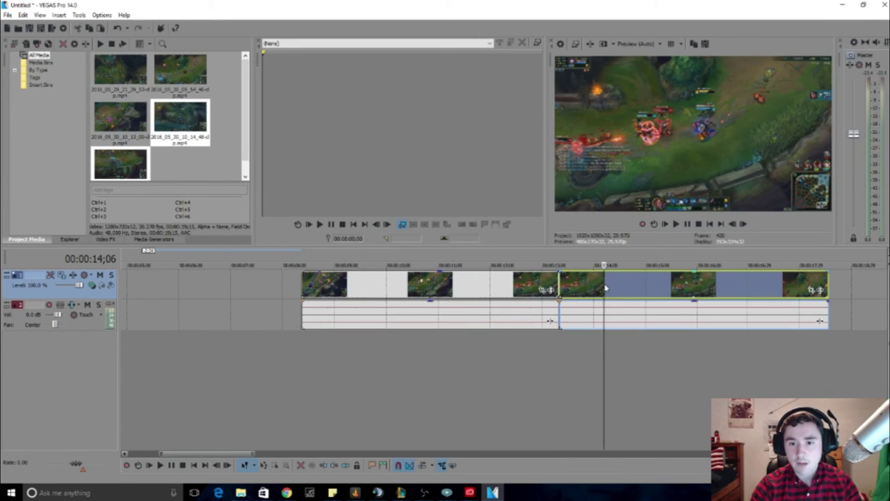
click(604, 290)
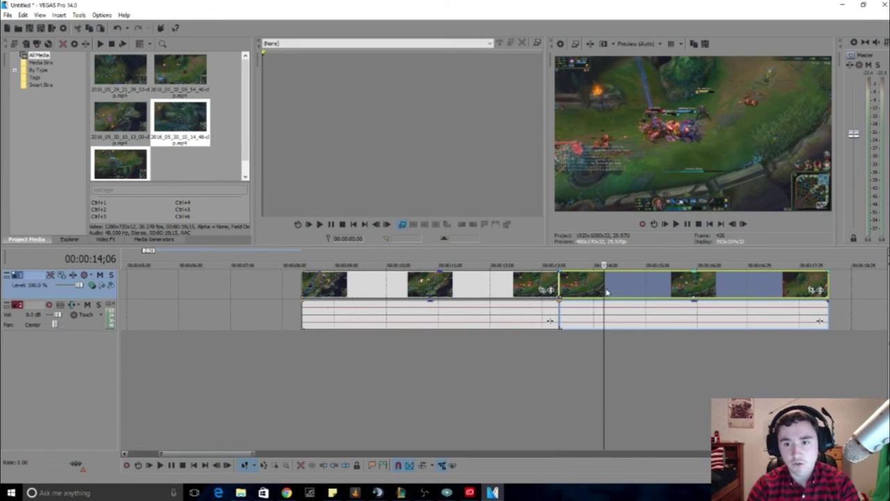
key(Delete)
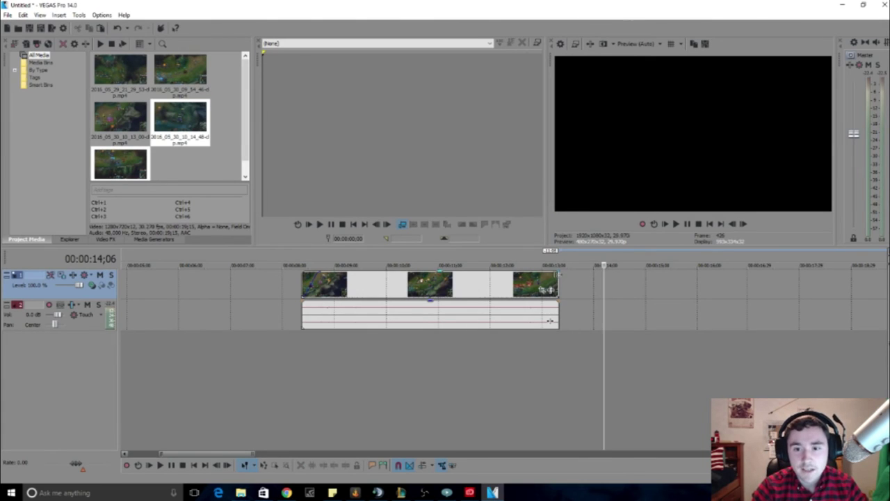
drag(546, 289, 530, 274)
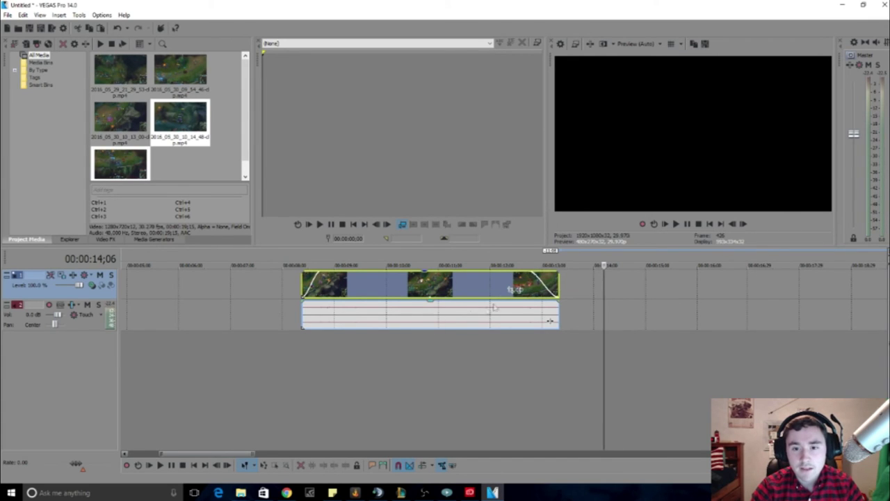
- Split off the clip's final part at 00:00:12;06 and lower its audio to about -7.4 dB
click(515, 281)
click(501, 281)
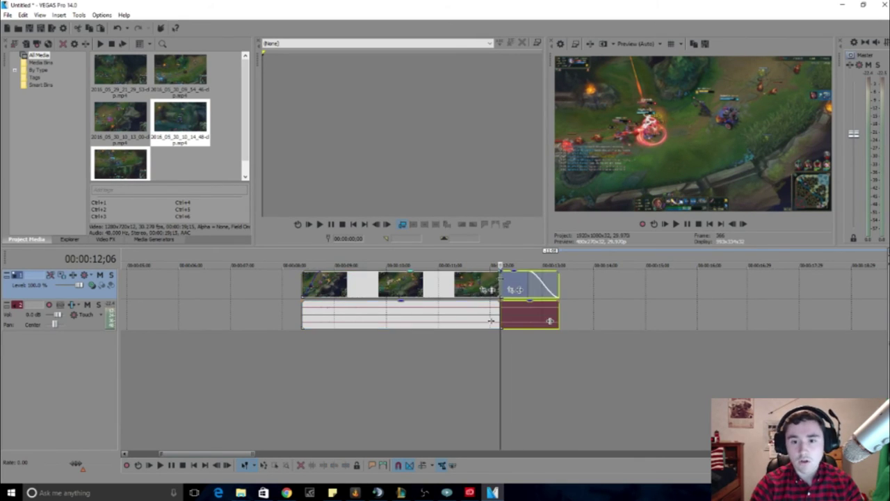
key(s)
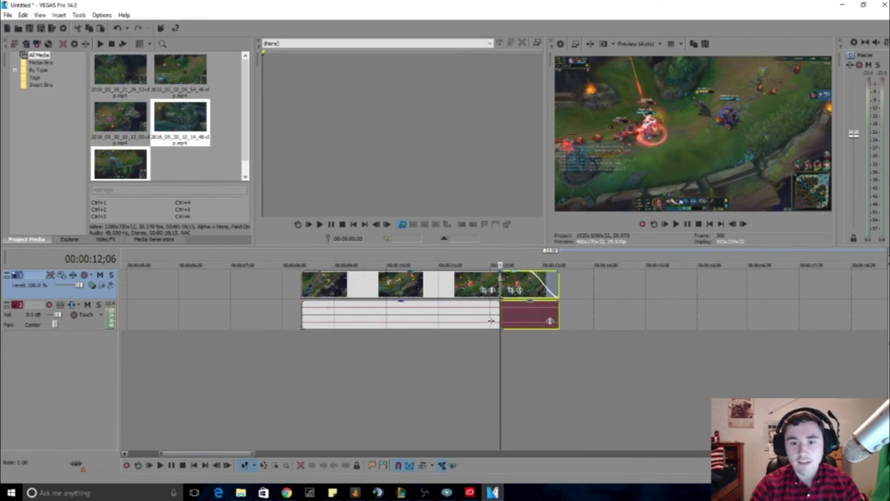
click(531, 312)
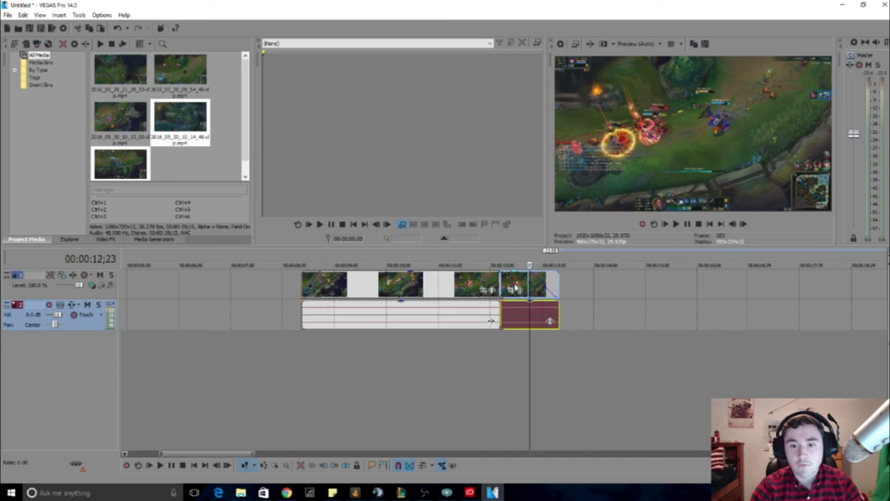
click(538, 311)
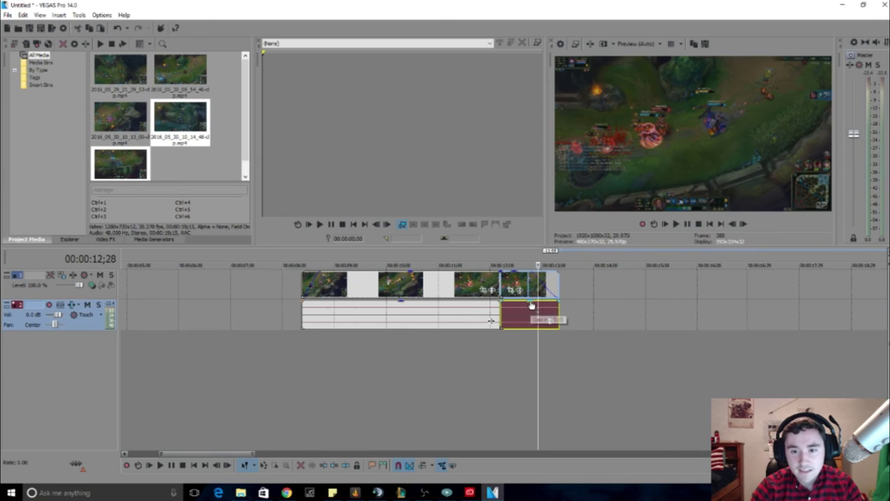
drag(531, 306, 530, 342)
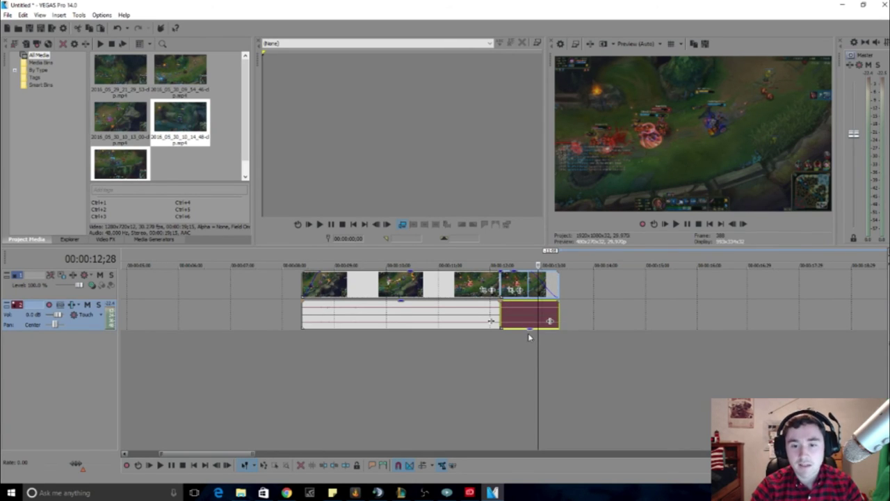
- Review the ending, then move the edited clip to the timeline start with its final part joined after it
click(431, 261)
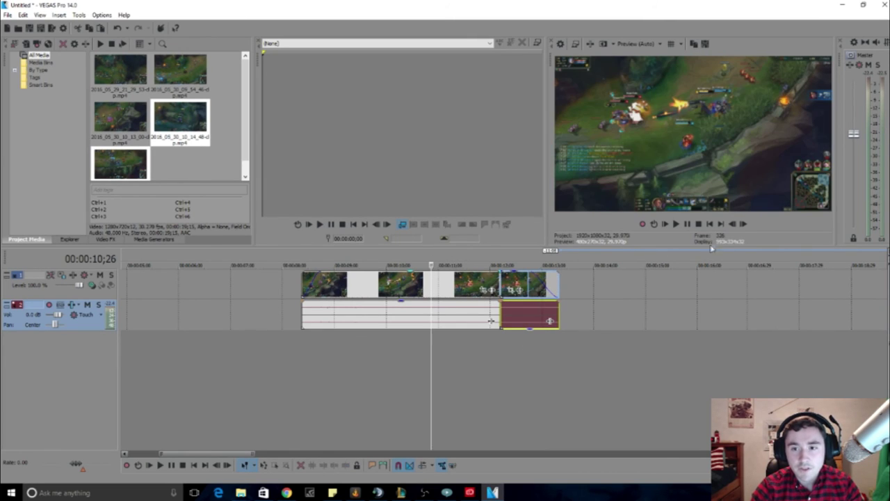
click(689, 227)
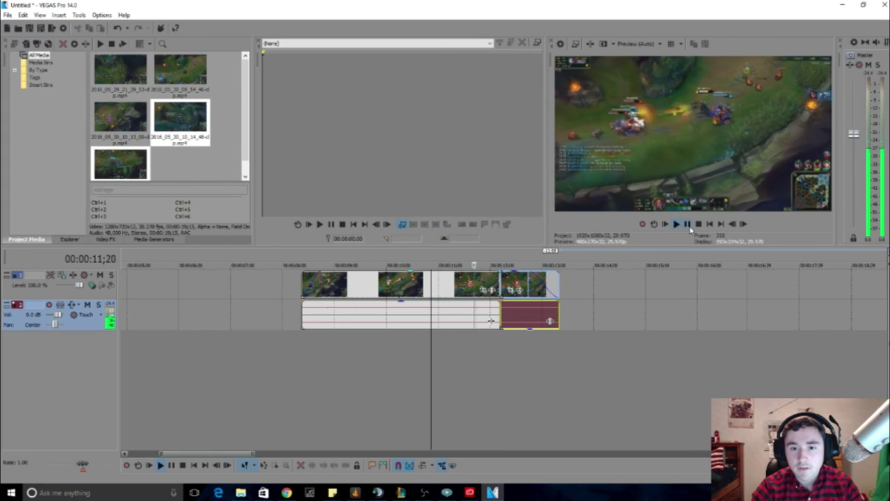
click(689, 225)
drag(445, 287, 178, 288)
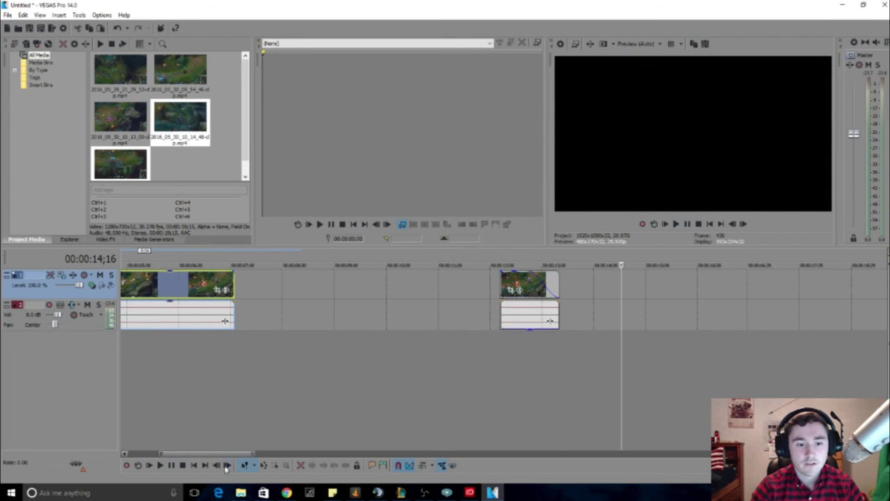
scroll(514, 402, down, 4)
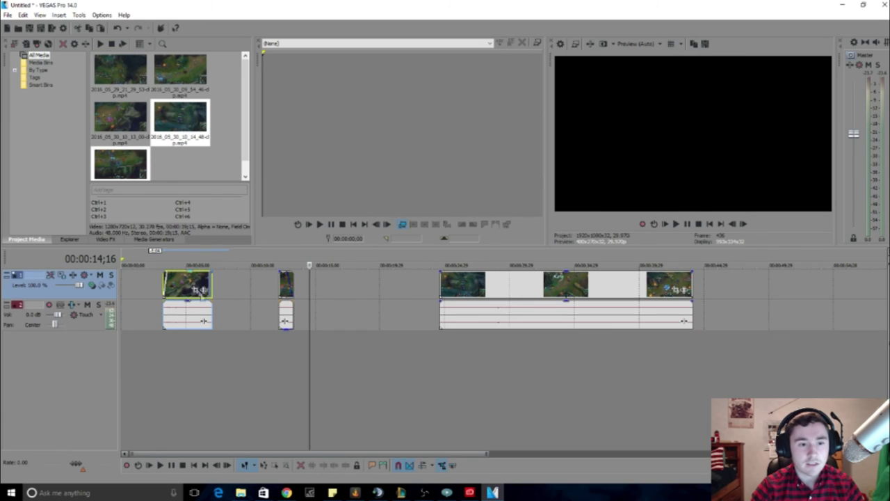
drag(156, 283, 138, 281)
drag(286, 283, 177, 283)
- Play the edited video from the beginning to about 00:00:12;11
click(709, 224)
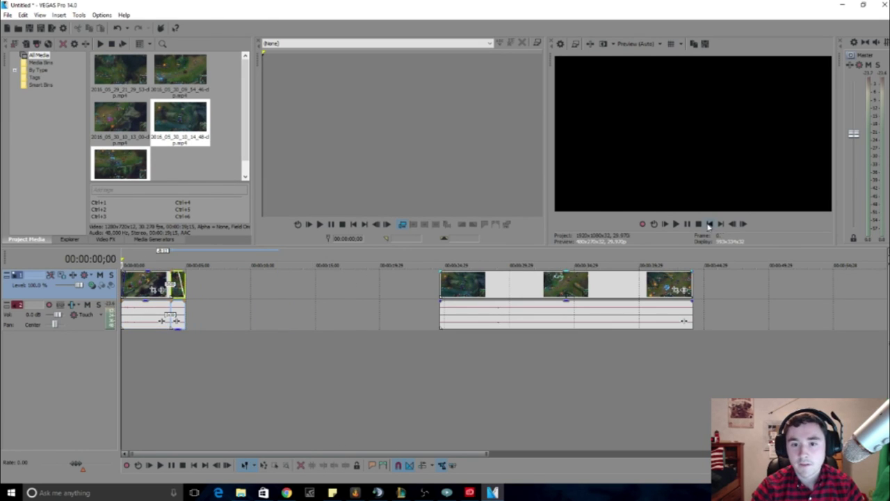
click(687, 224)
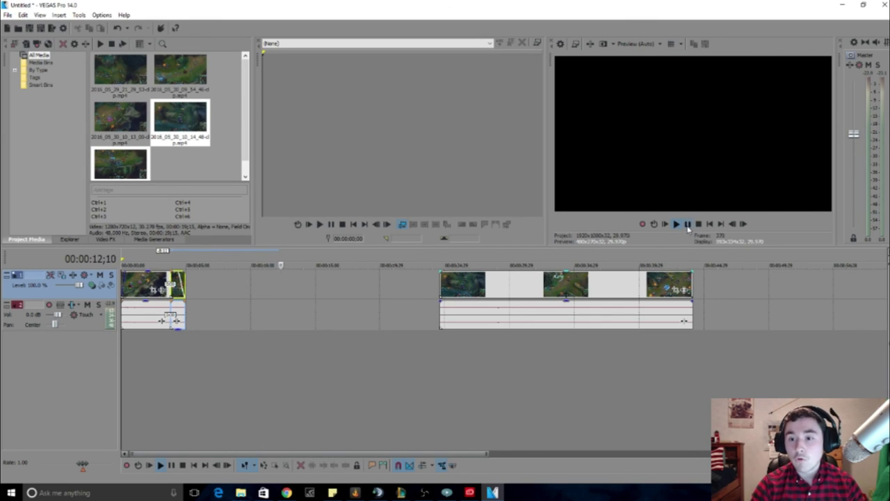
click(687, 224)
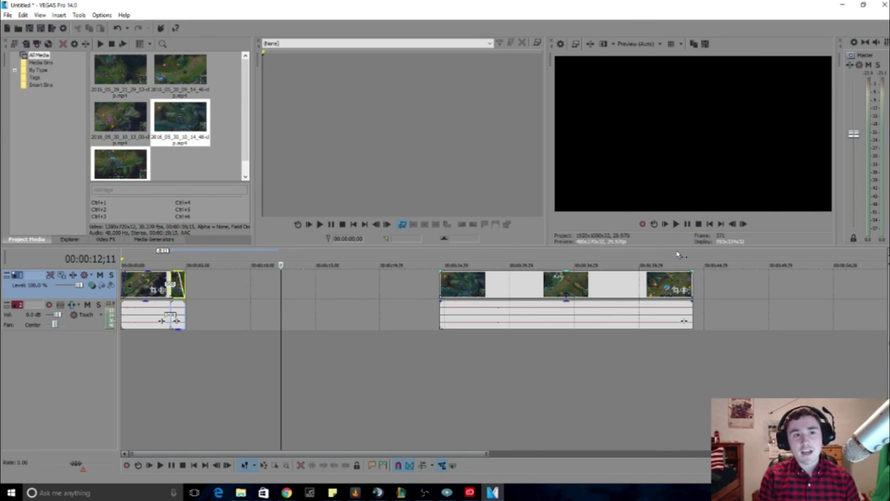